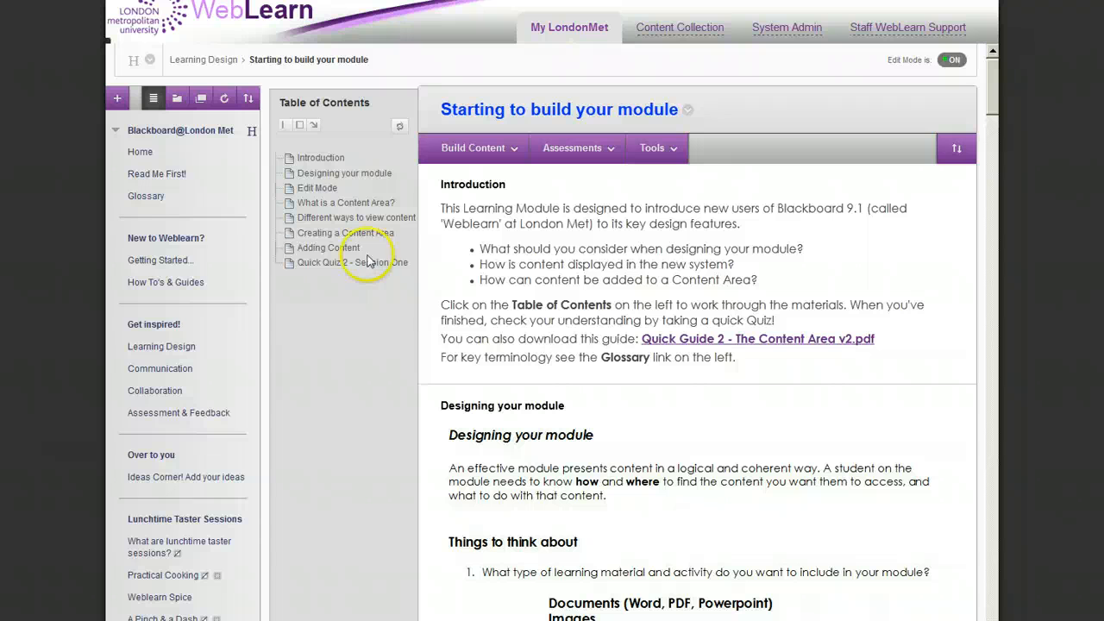
Collapse the module menu so the learning module fills the width of the page.
triple_click(382, 108)
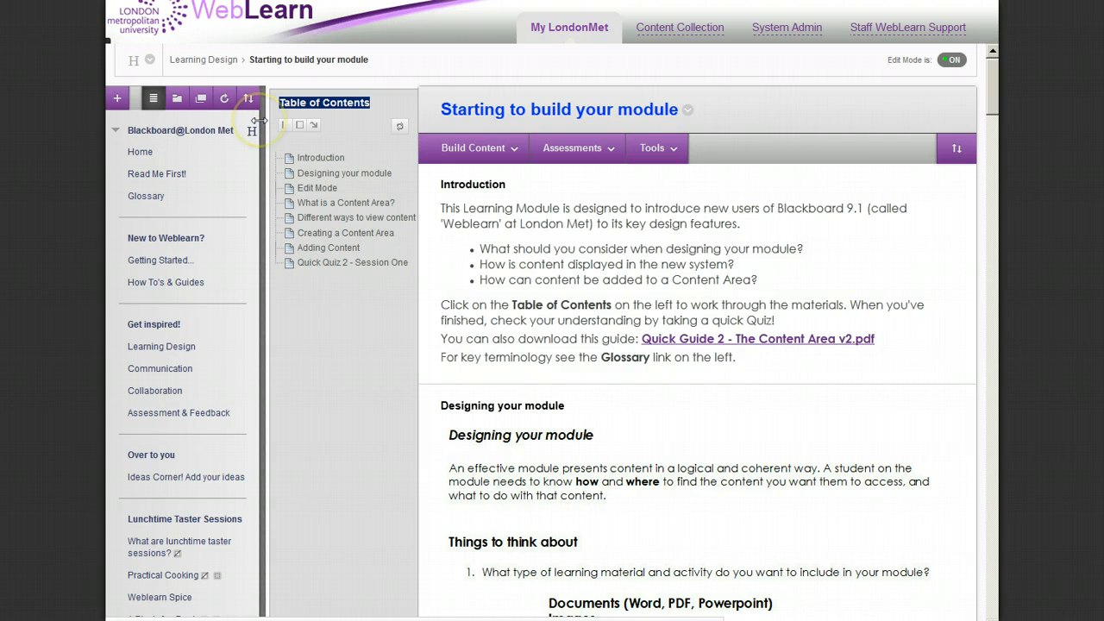
click(262, 297)
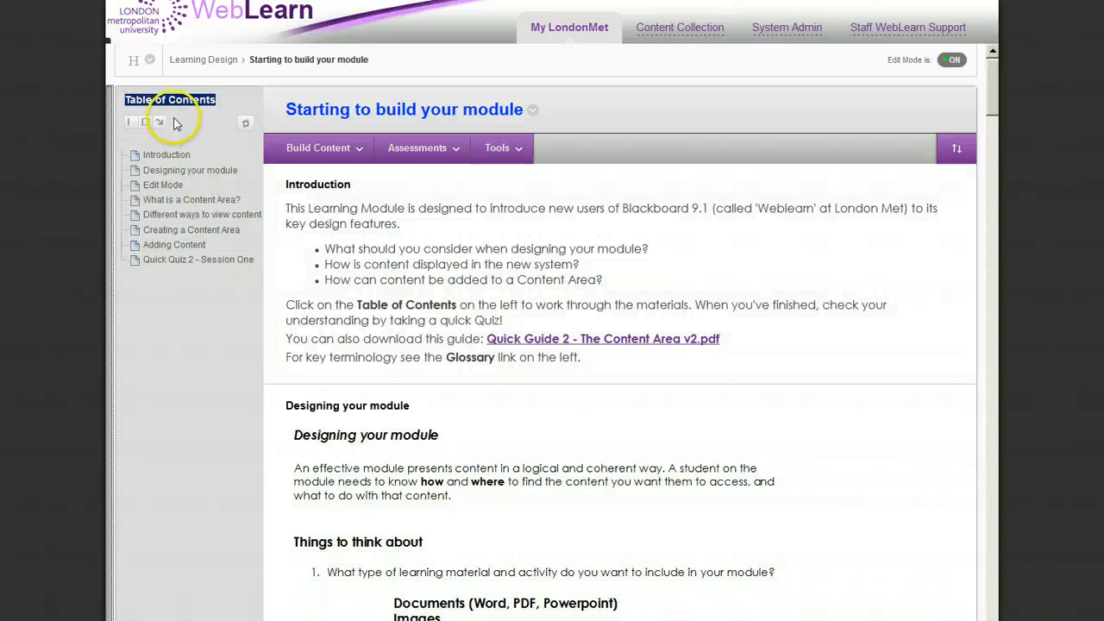
click(110, 170)
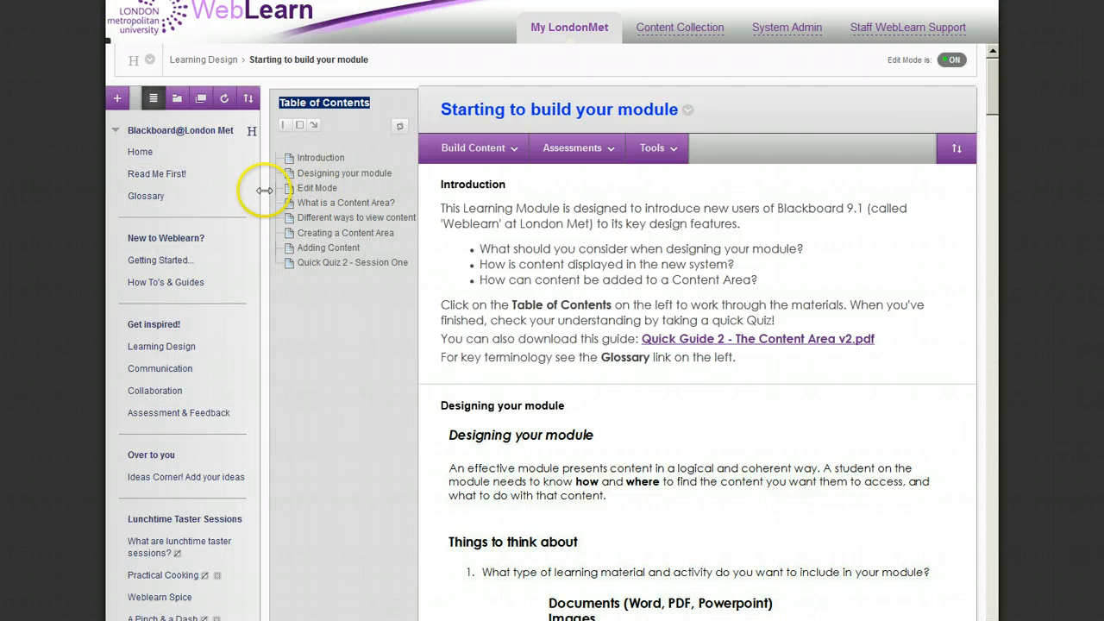
click(261, 190)
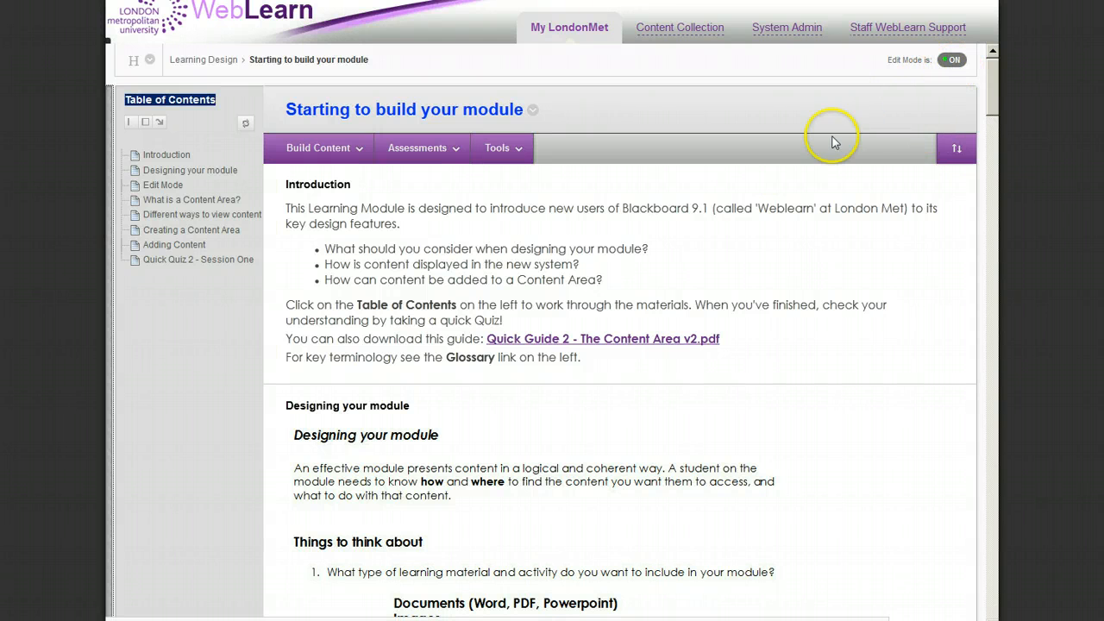
Look through the learning module's content in edit view, from the Introduction through the section on different ways to view content.
mouse_move(556, 197)
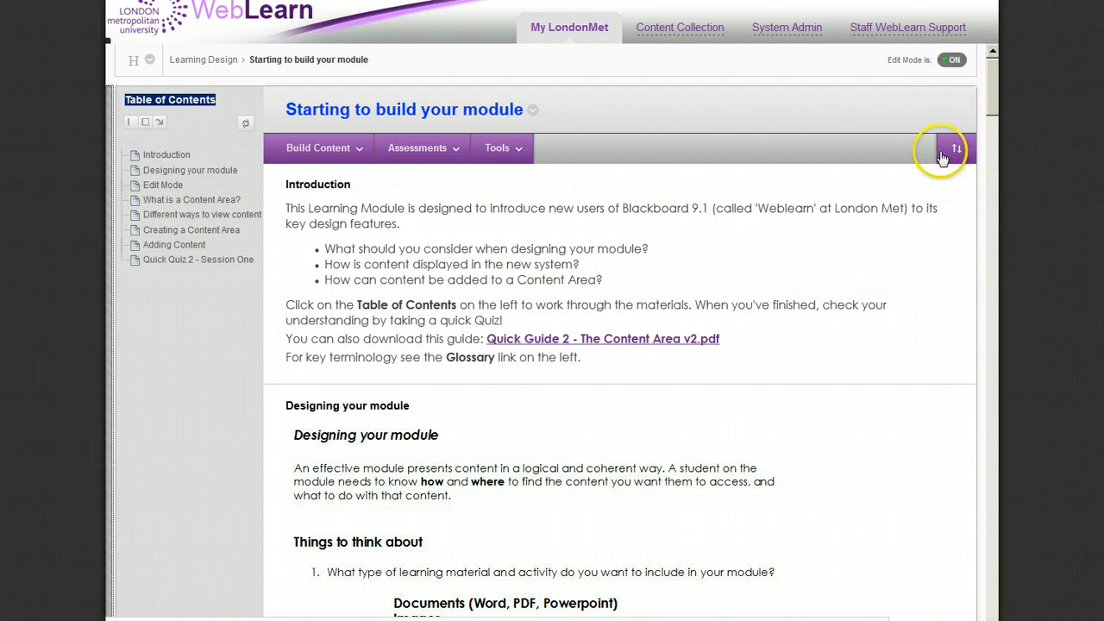
mouse_move(826, 254)
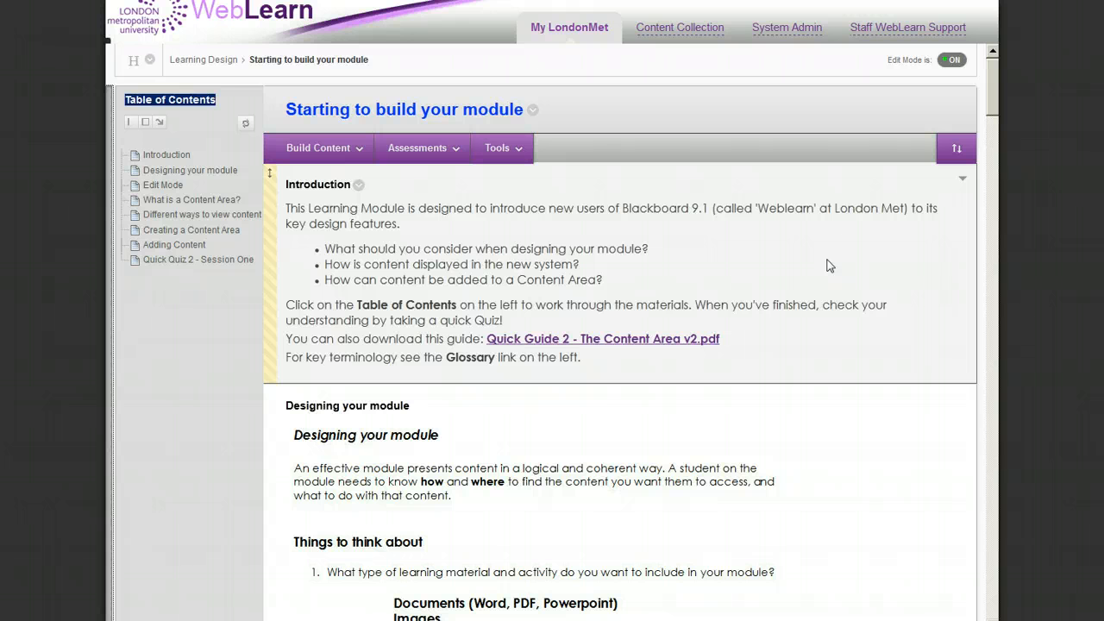
scroll(826, 265, down, 7)
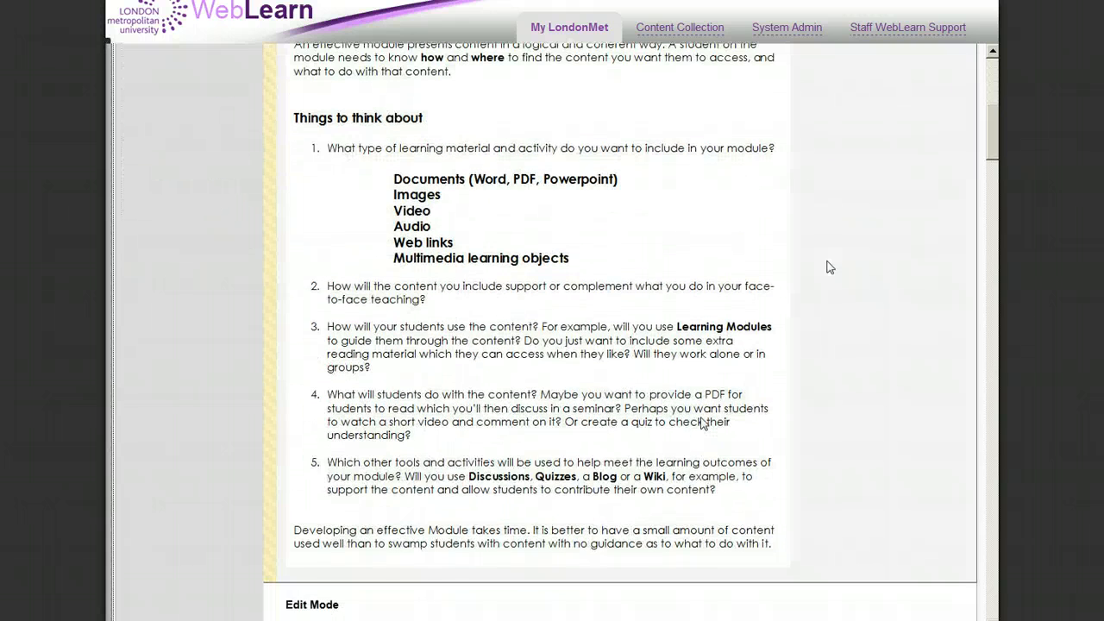
scroll(827, 266, down, 10)
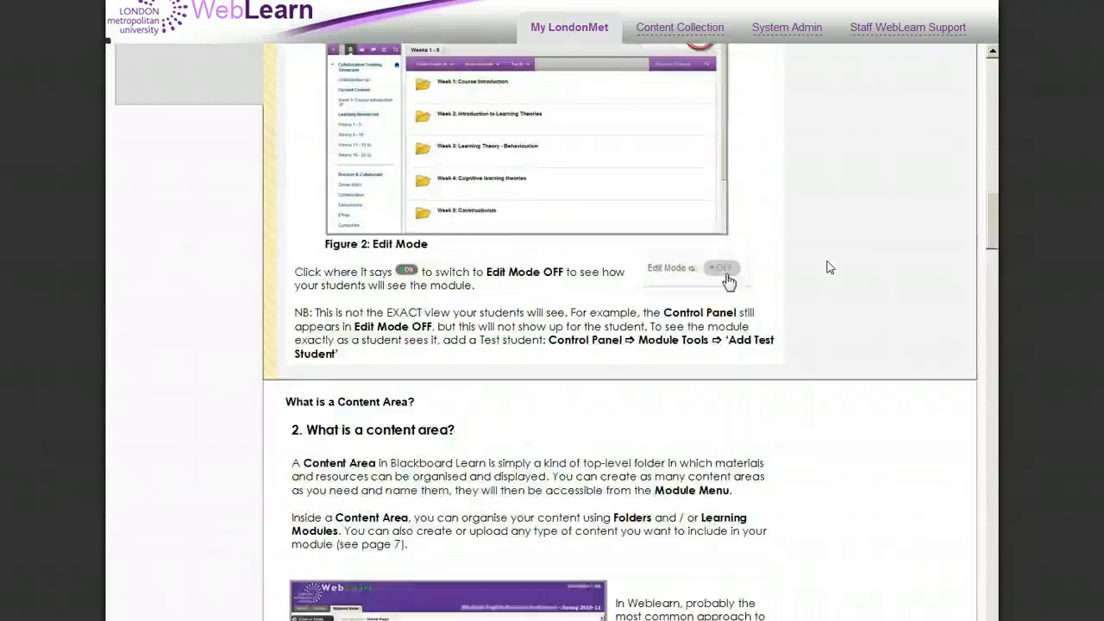
scroll(827, 268, down, 14)
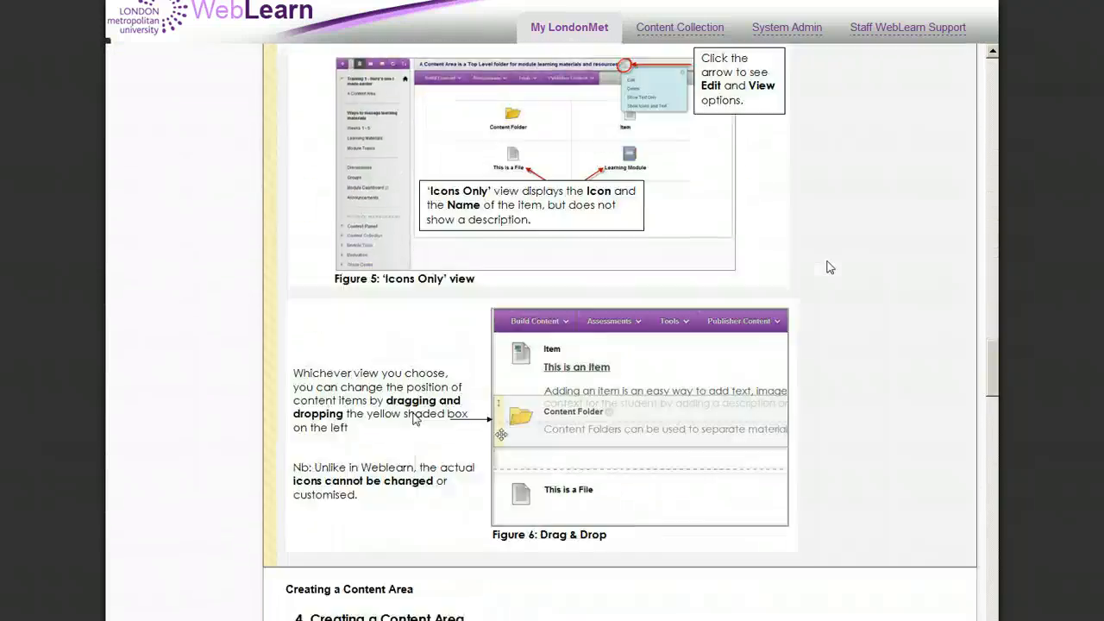
scroll(826, 268, up, 5)
scroll(827, 268, up, 20)
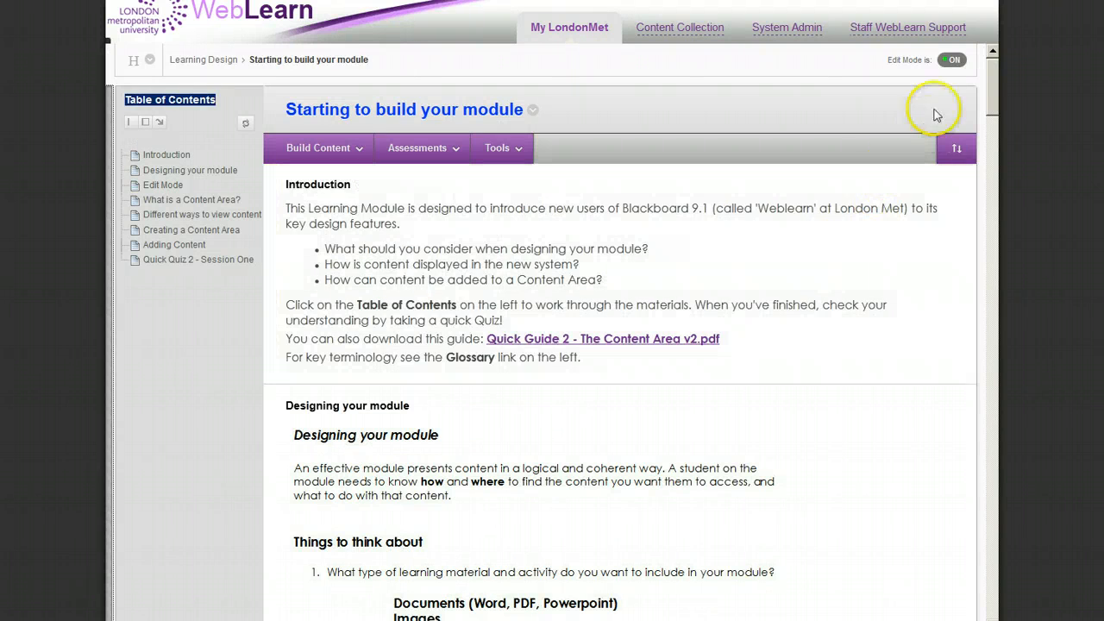
Turn Edit Mode off and browse the learning module's pages through Creating a Content Area, returning to the Introduction.
click(953, 59)
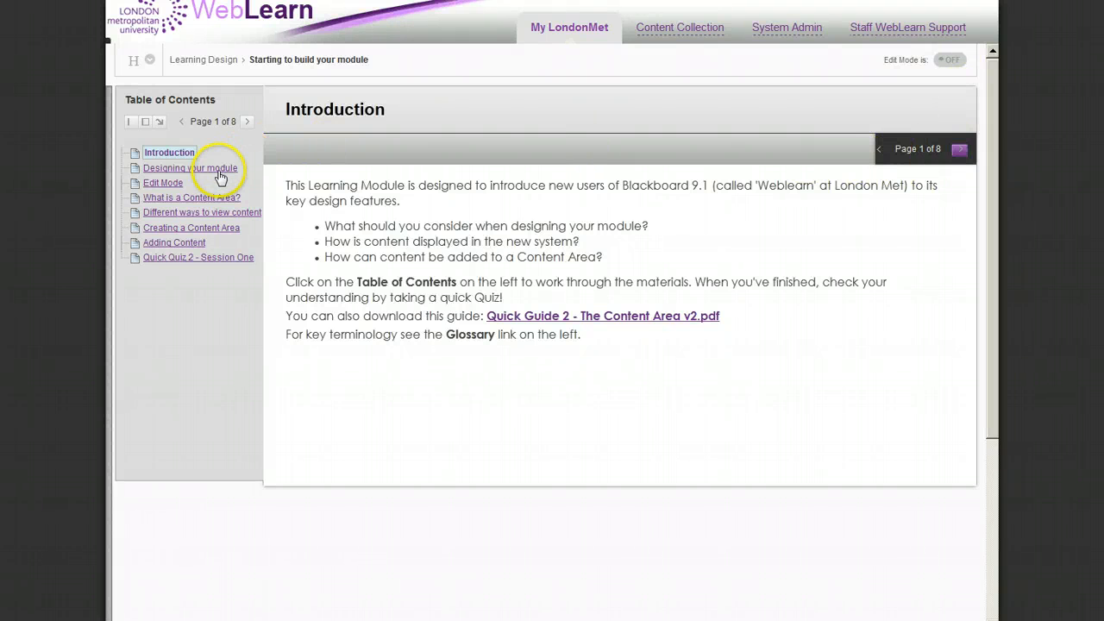
click(197, 171)
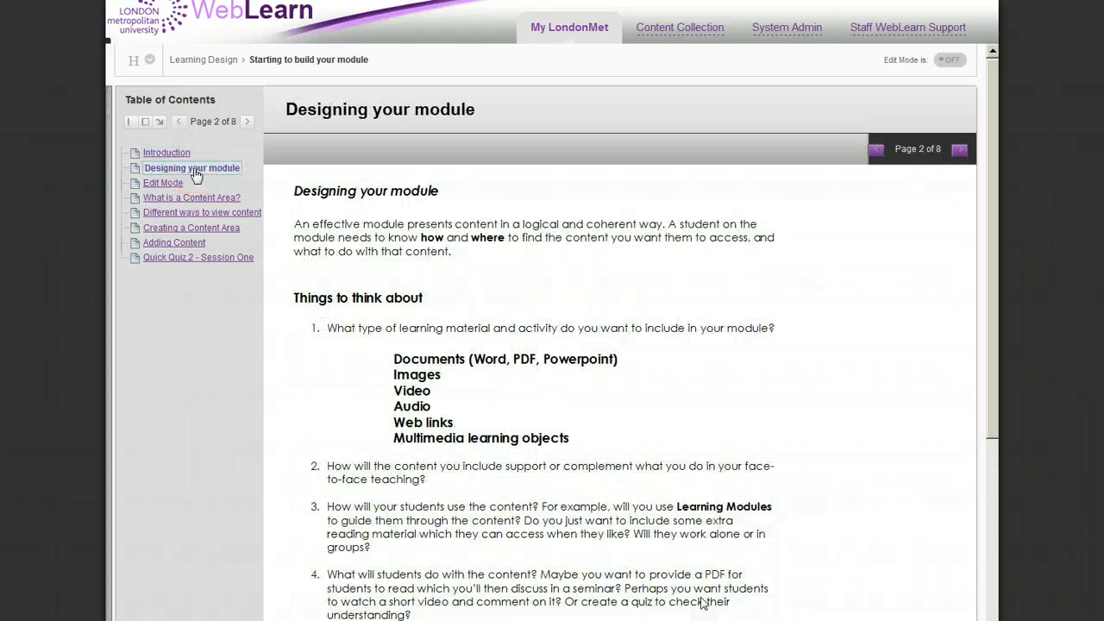
click(175, 185)
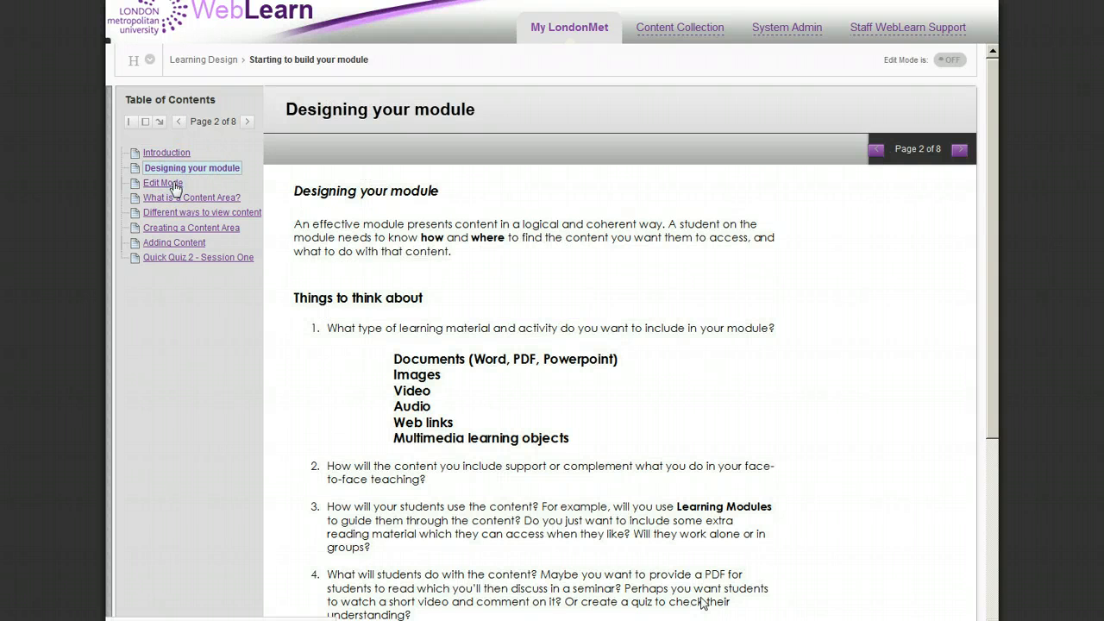
click(247, 127)
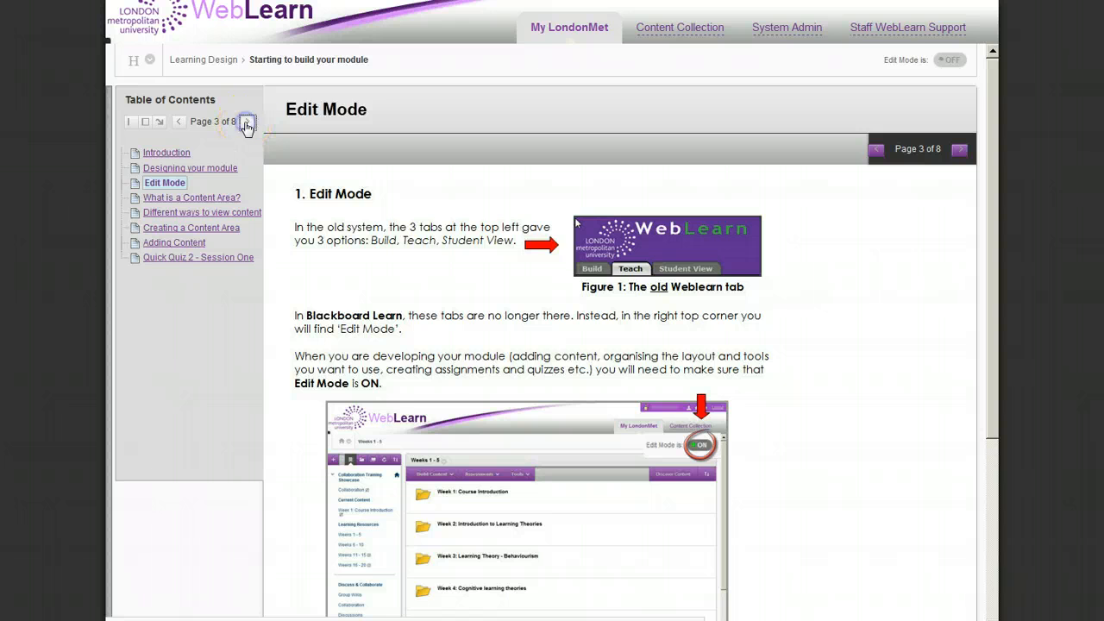
click(961, 150)
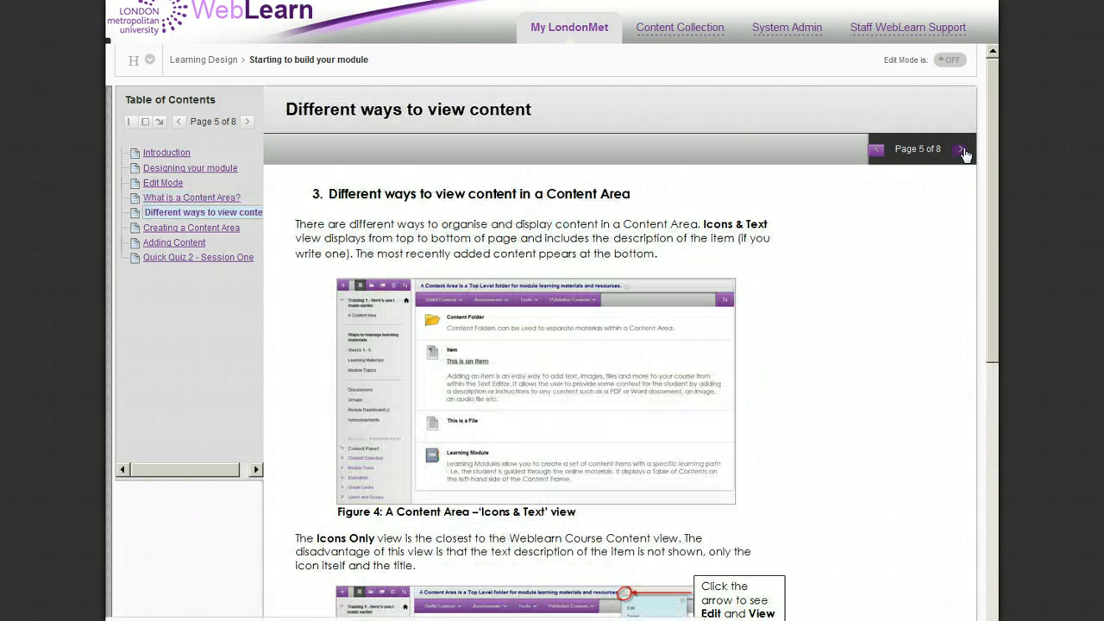
click(961, 151)
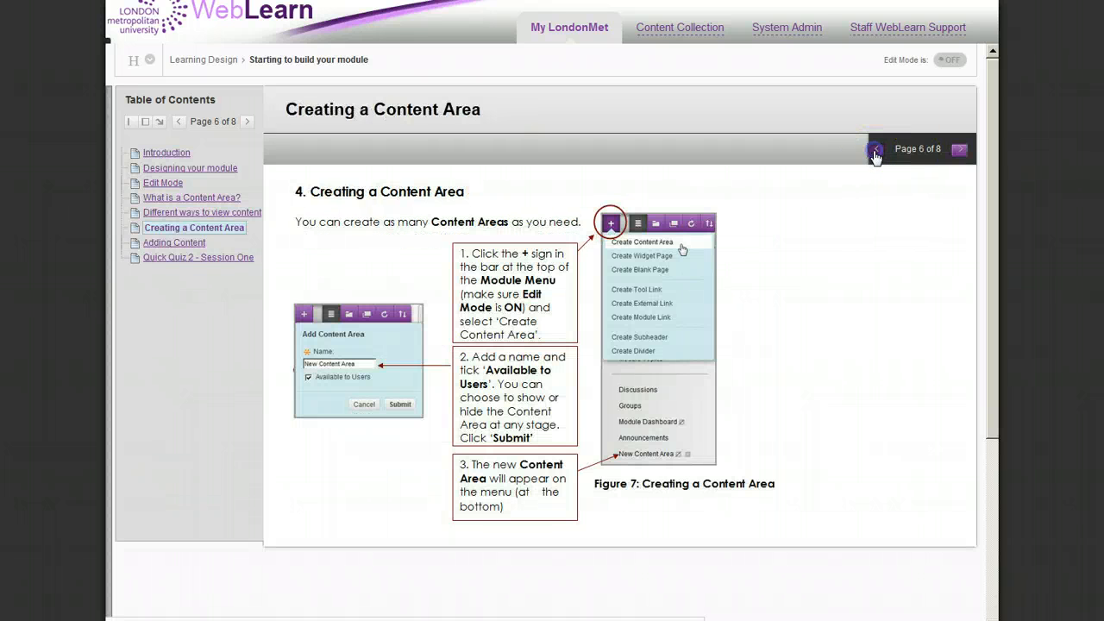
click(181, 155)
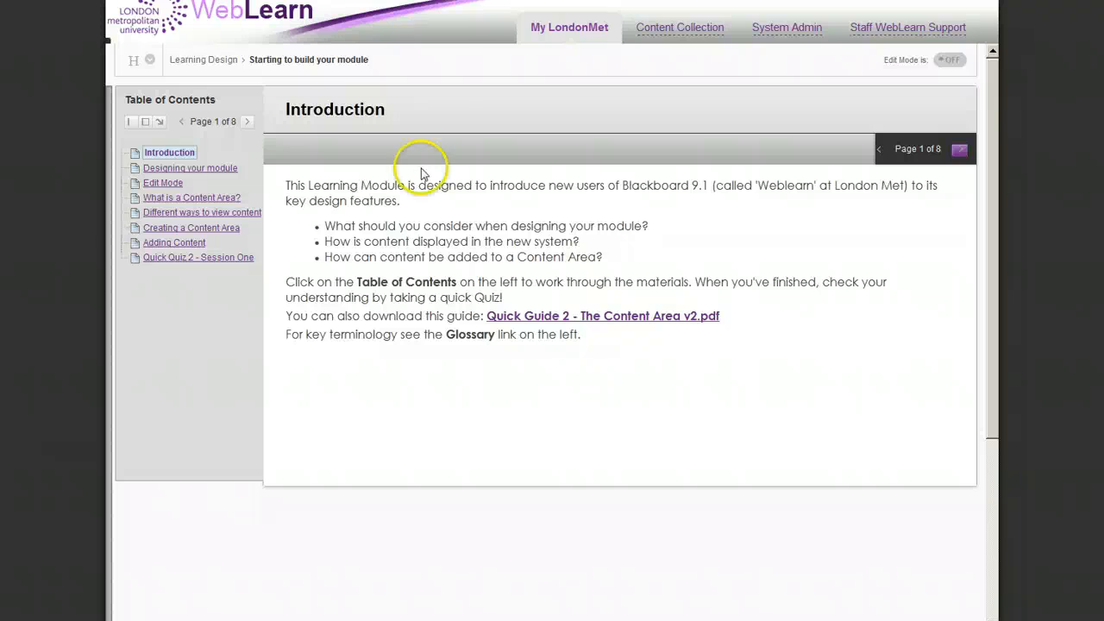
Bring back the module menu and turn Edit Mode on.
click(110, 206)
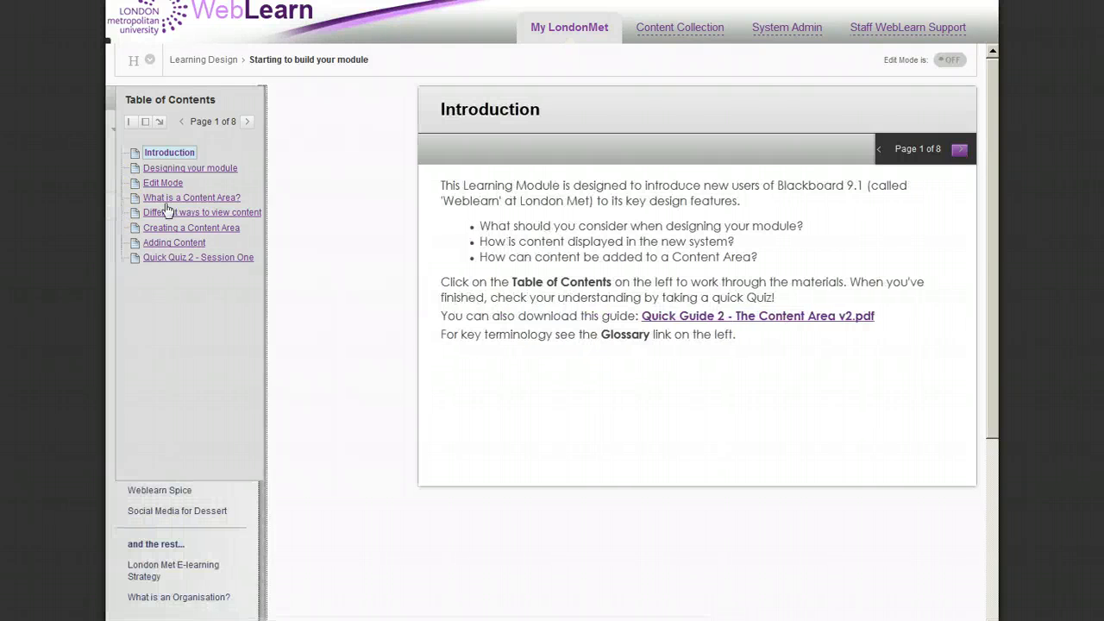
click(952, 61)
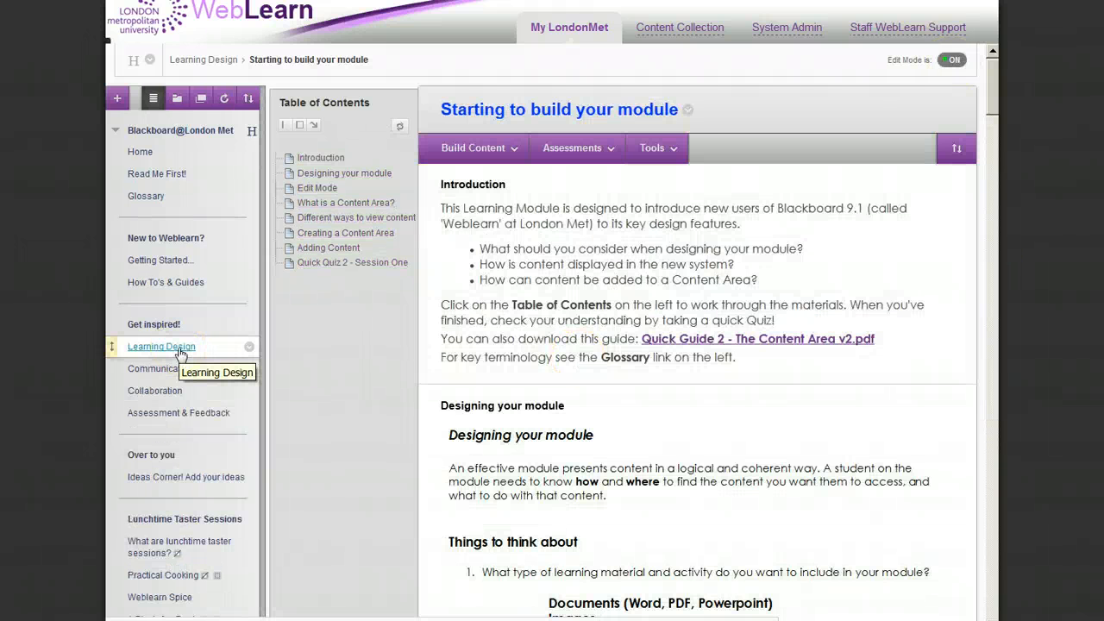
click(118, 99)
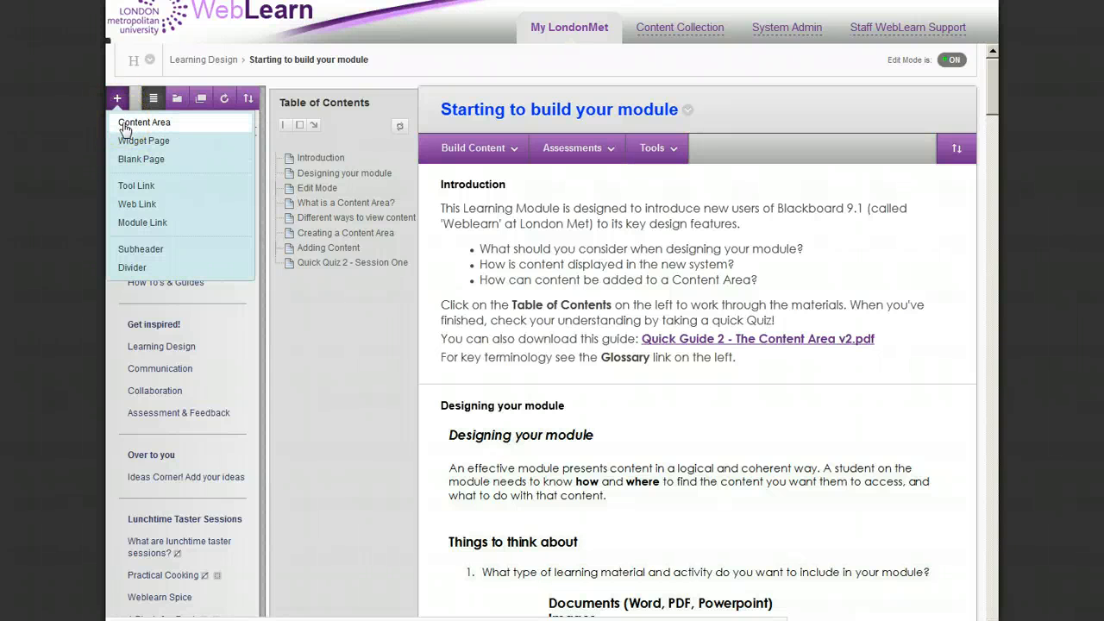
click(477, 148)
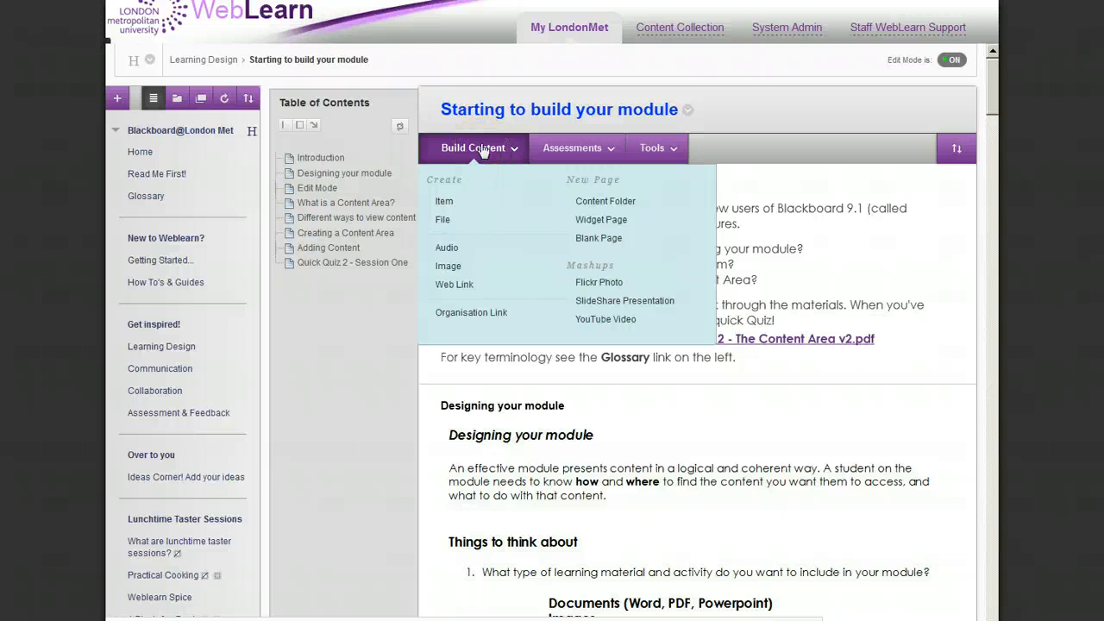
click(477, 288)
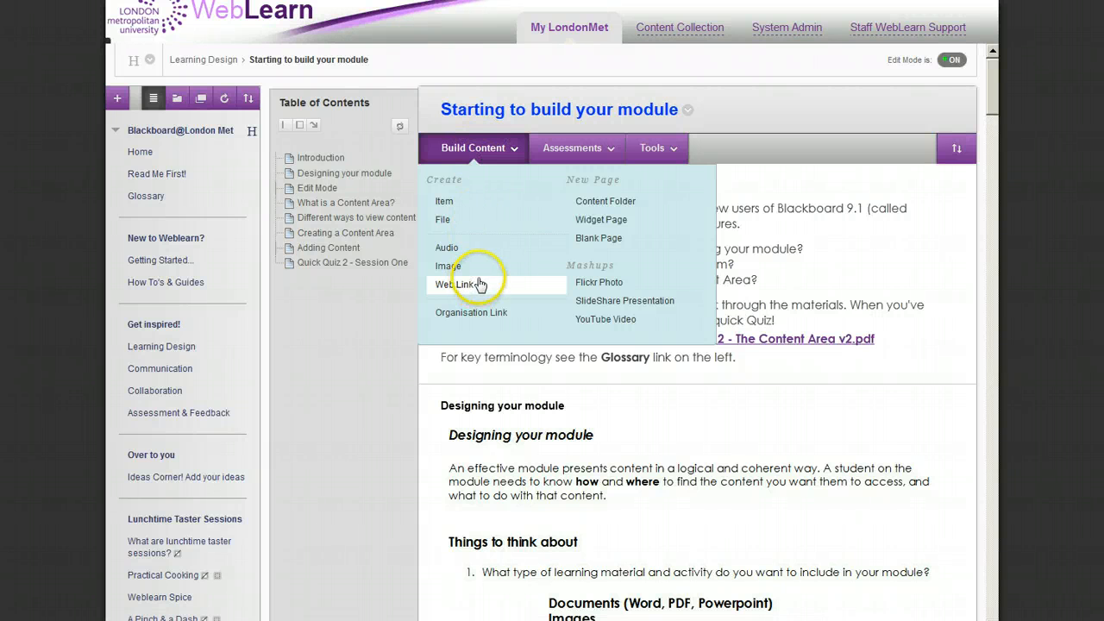
click(491, 131)
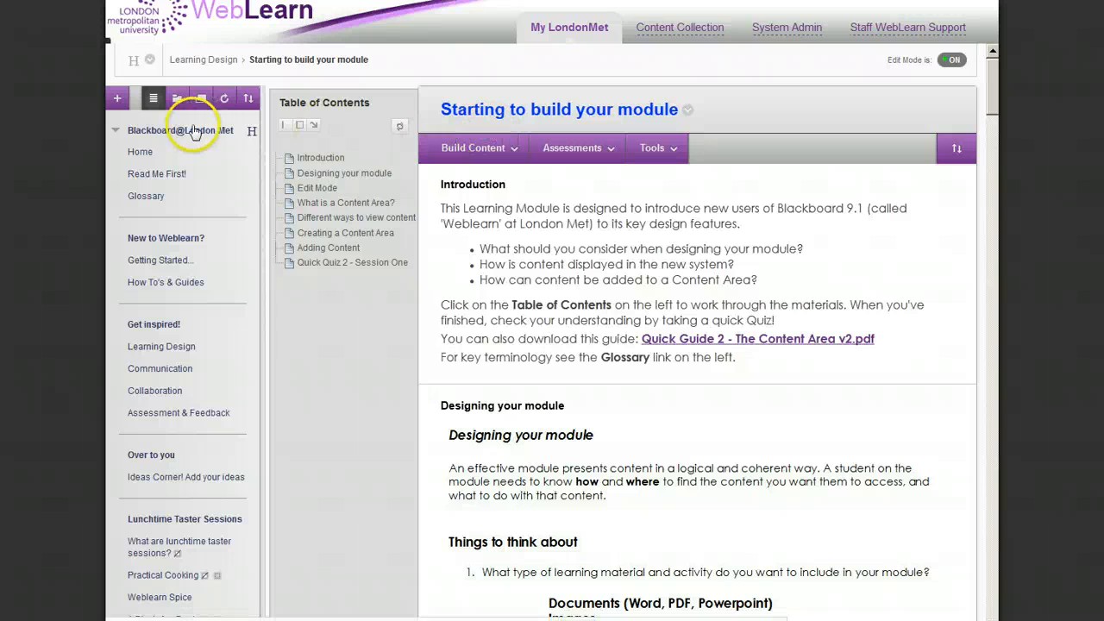
Open the Learning Design content area and start a new Learning Module named "test" in it.
click(172, 349)
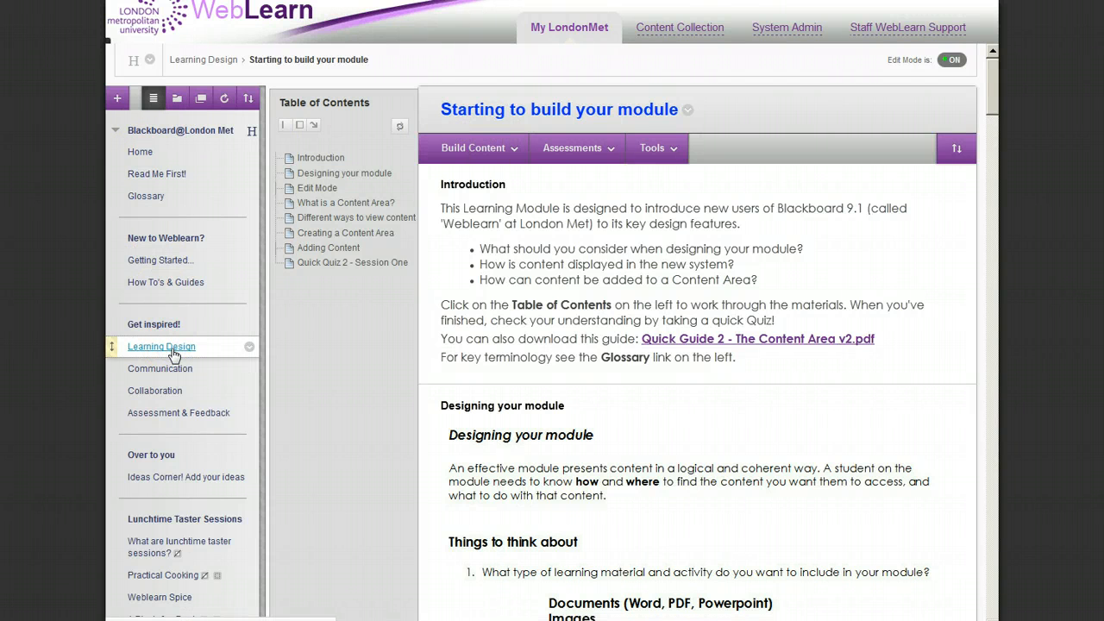
click(349, 151)
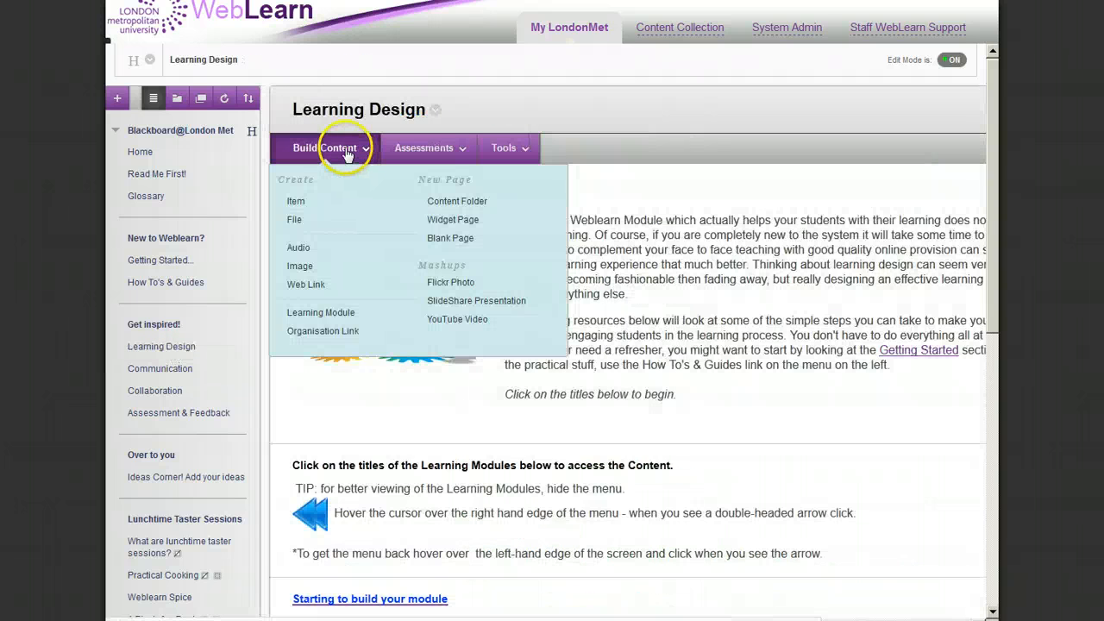
click(310, 318)
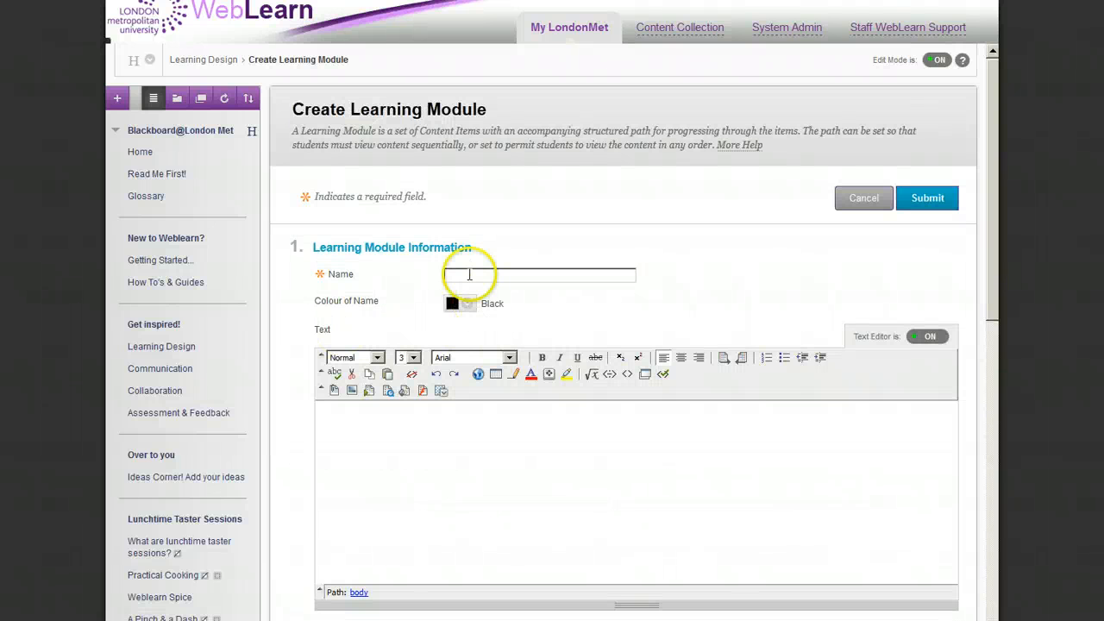
click(469, 274)
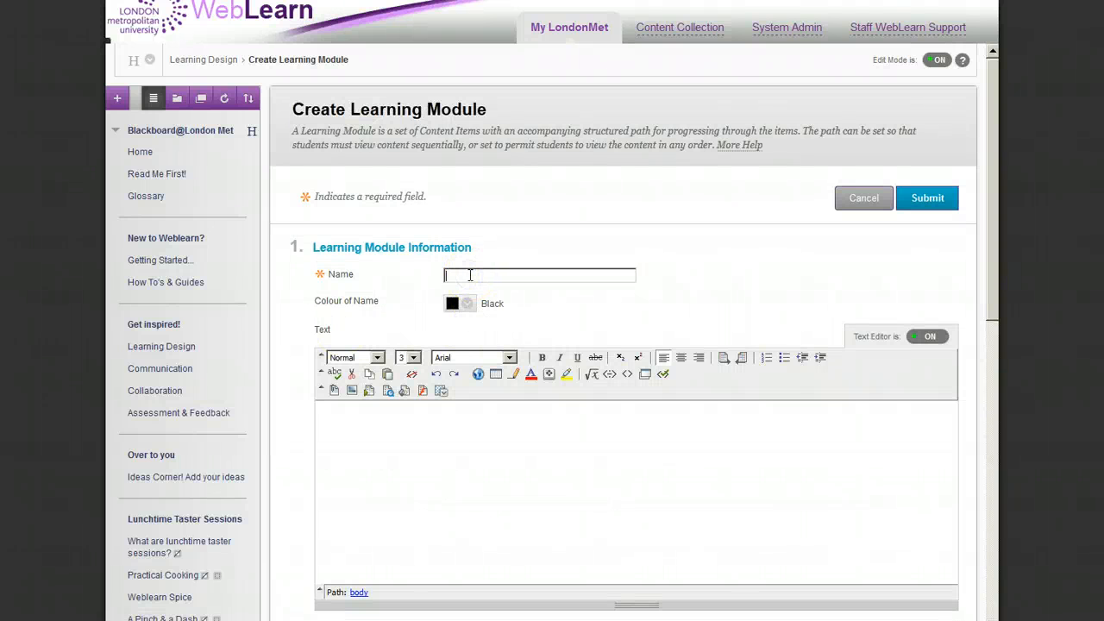
text(test)
key(Tab)
click(446, 443)
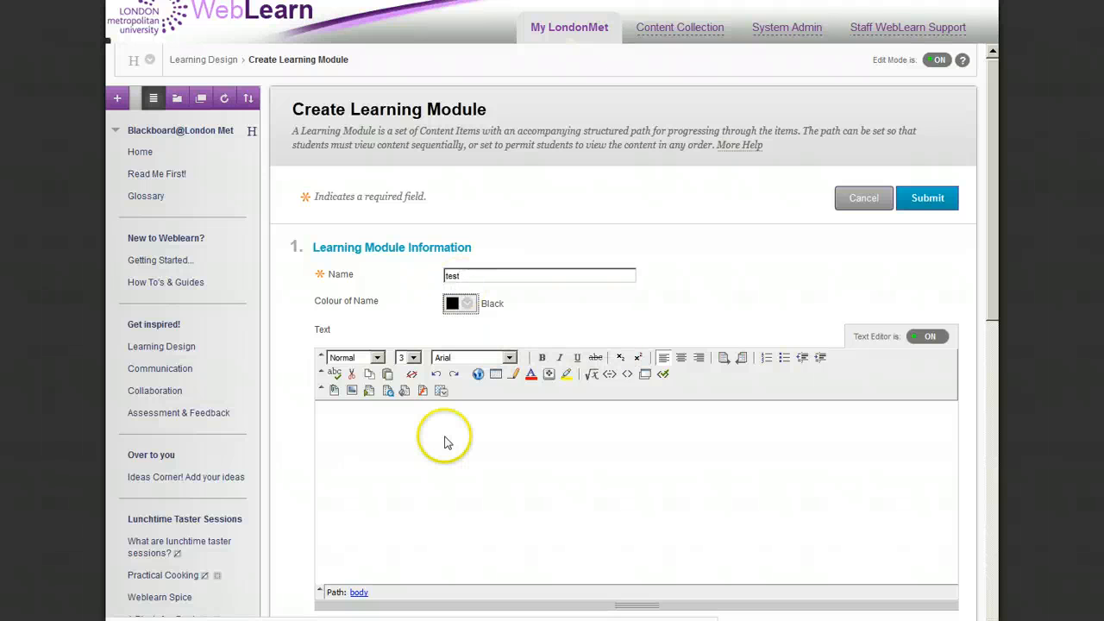
Permit users to view the learning module and set enforced sequential viewing to No.
scroll(444, 441, down, 5)
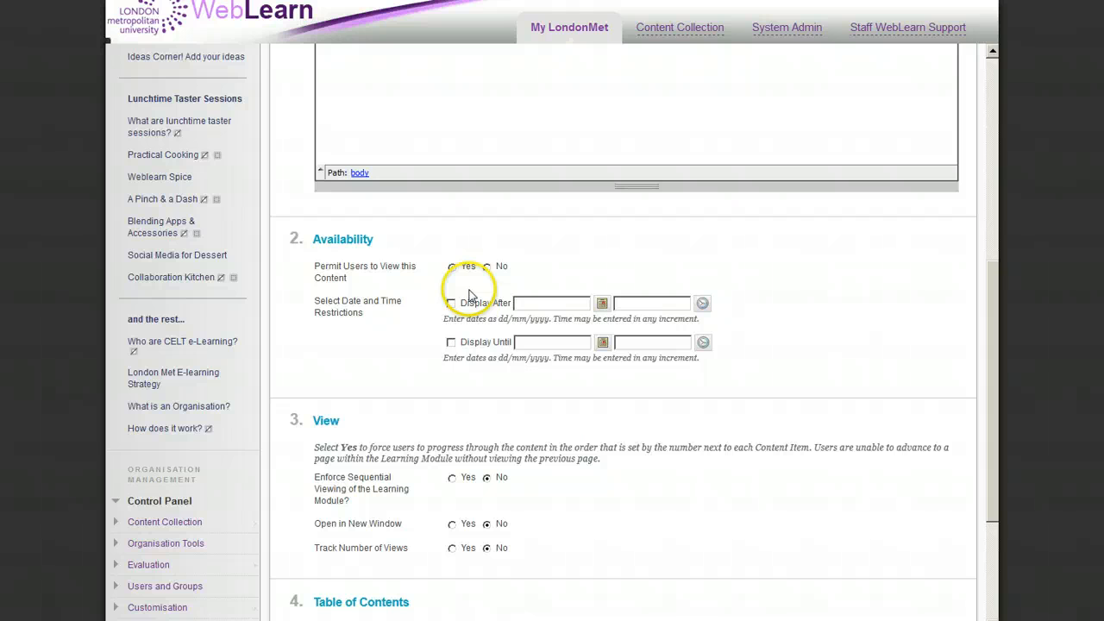
click(453, 268)
scroll(479, 328, down, 2)
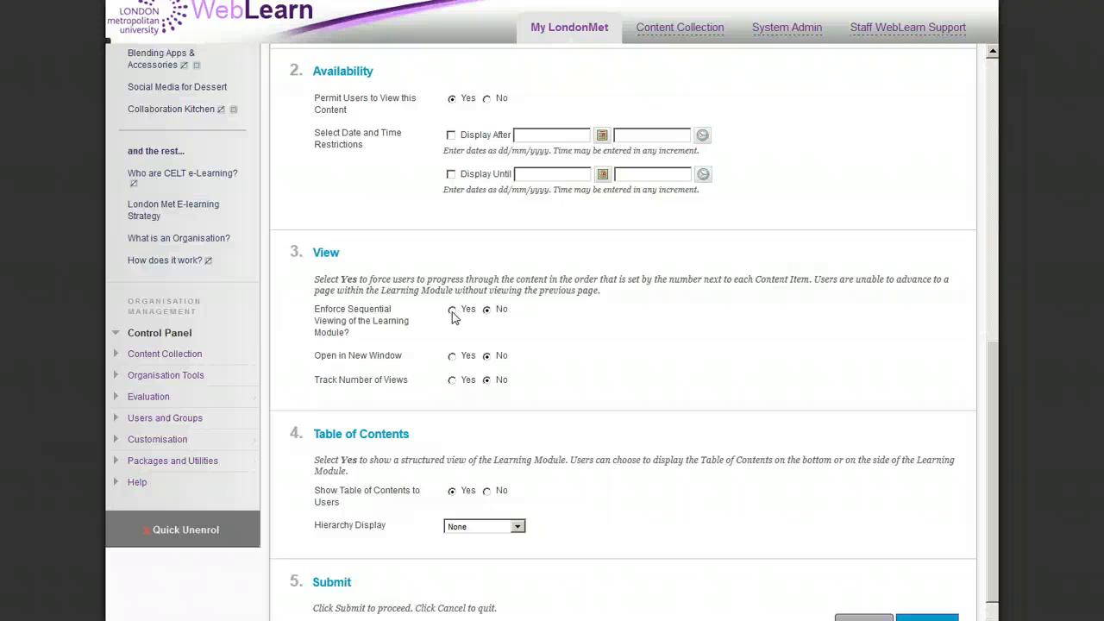
click(486, 313)
click(582, 330)
click(587, 331)
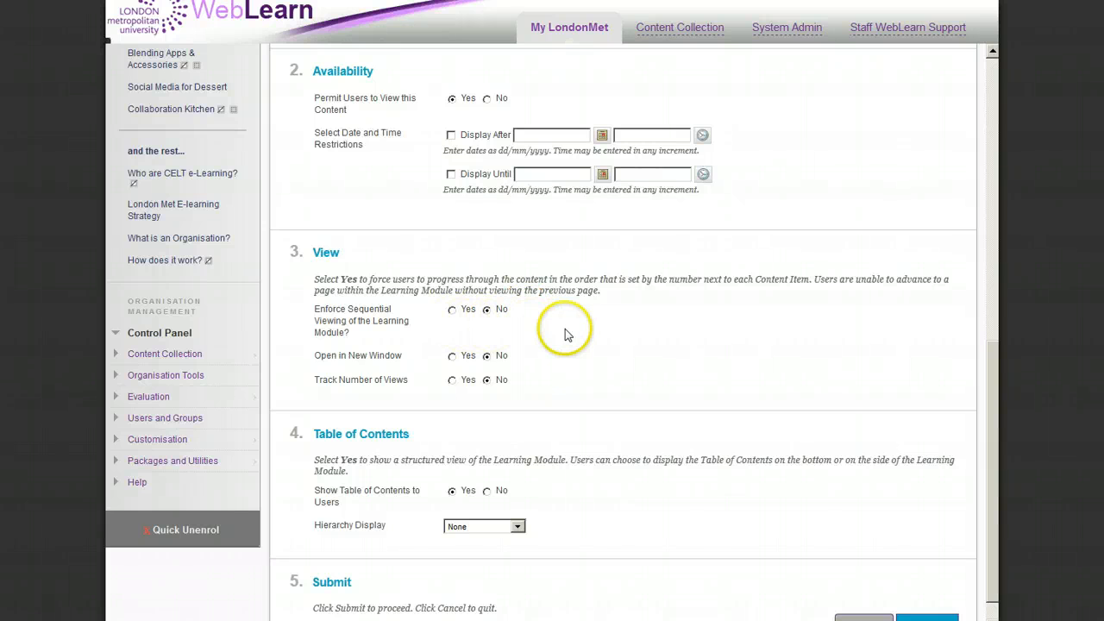
Check the Hierarchy Display options for the table of contents, keep None, and submit the learning module.
scroll(565, 335, down, 1)
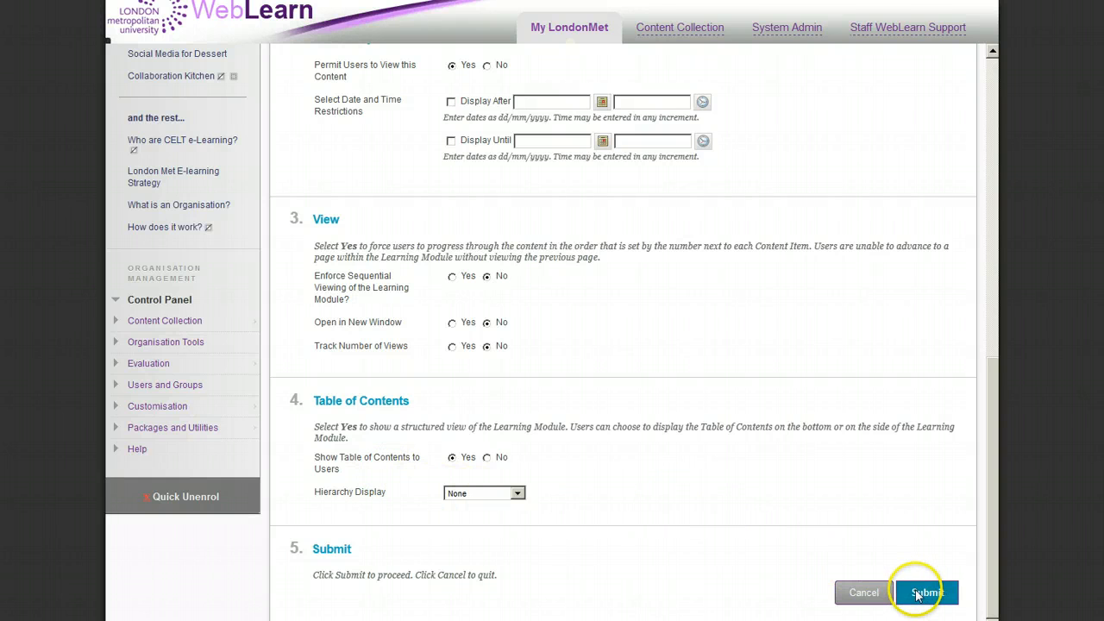
click(518, 492)
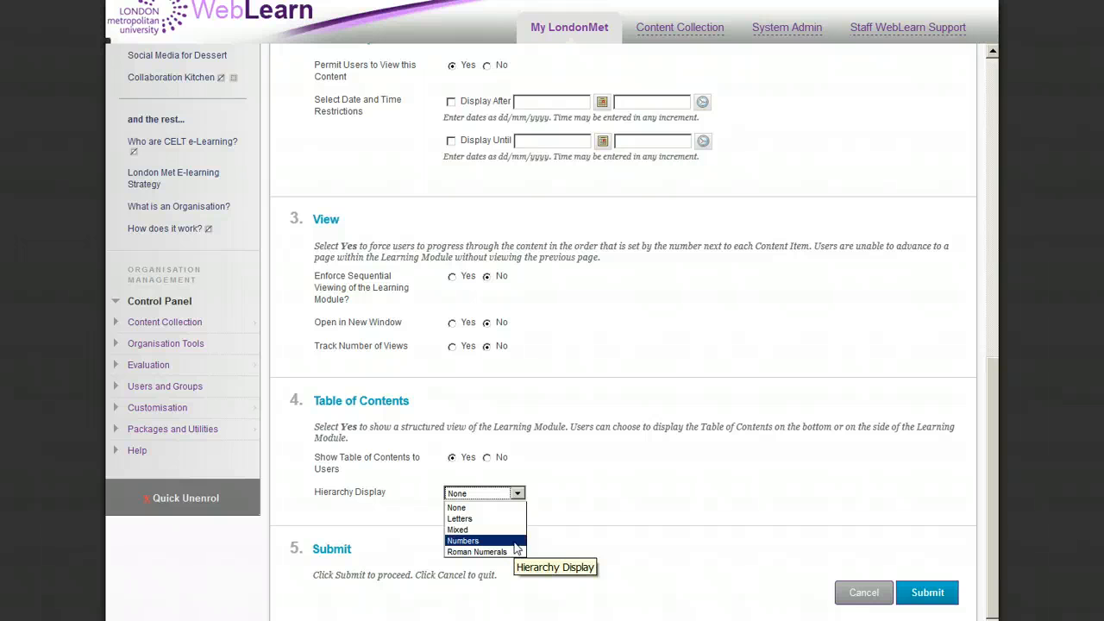
click(742, 477)
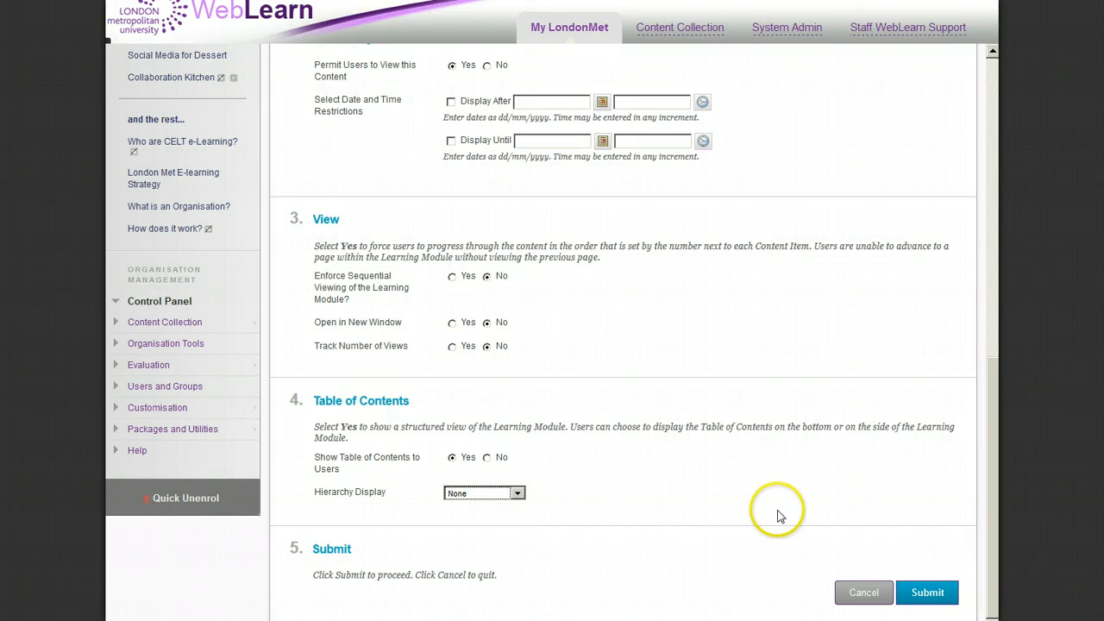
click(931, 594)
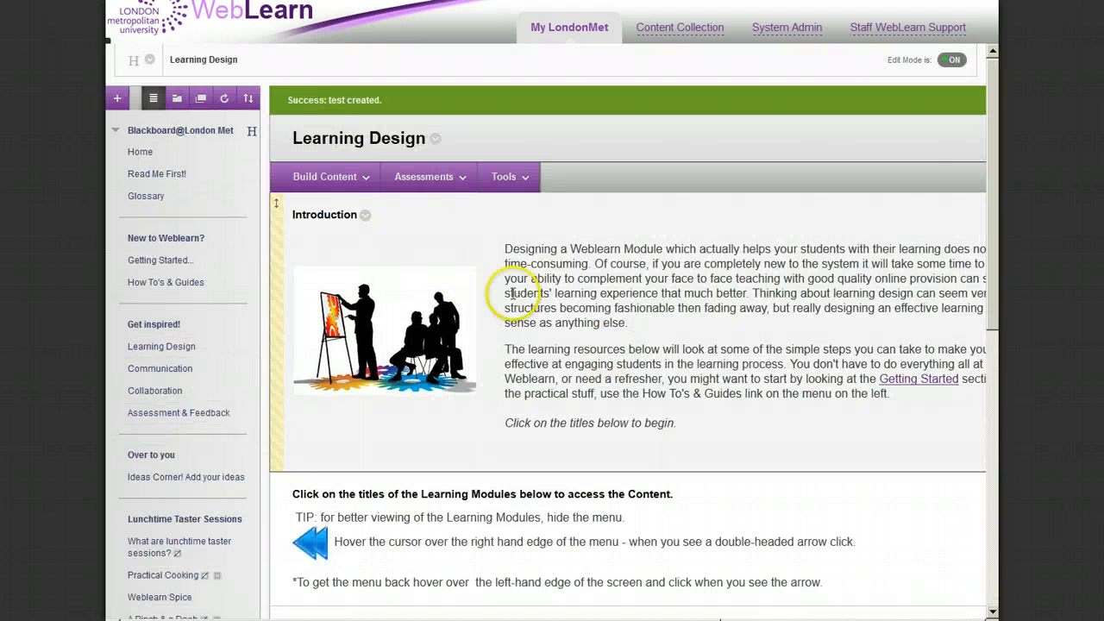
Move the "test" learning module between "Starting to build your module" and "Spice up your Weblearn", and open it.
scroll(512, 294, down, 6)
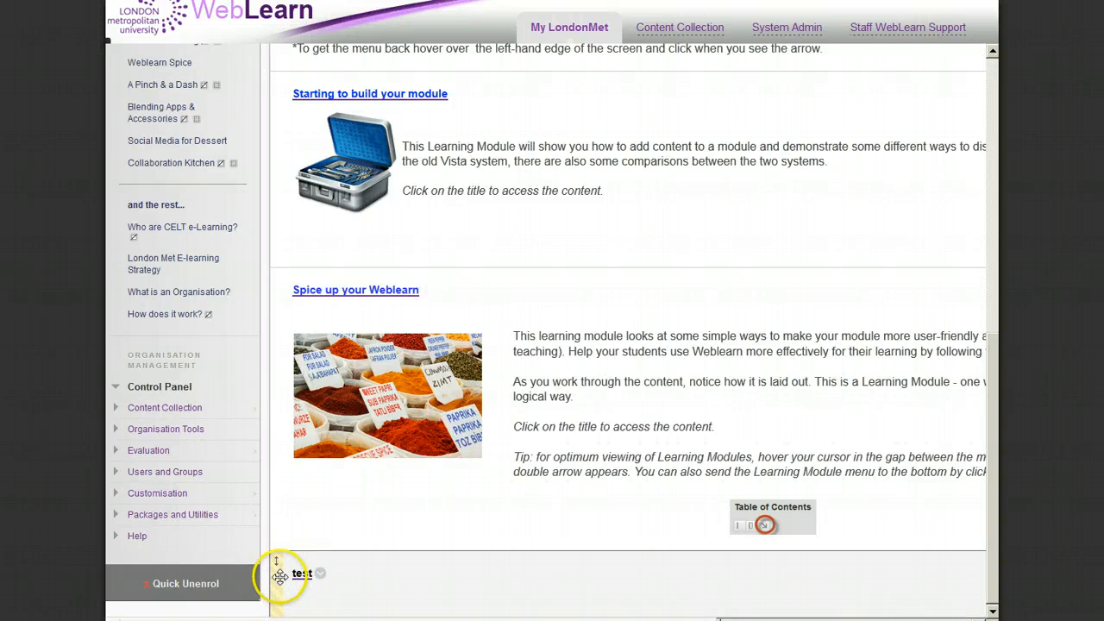
drag(280, 577, 332, 310)
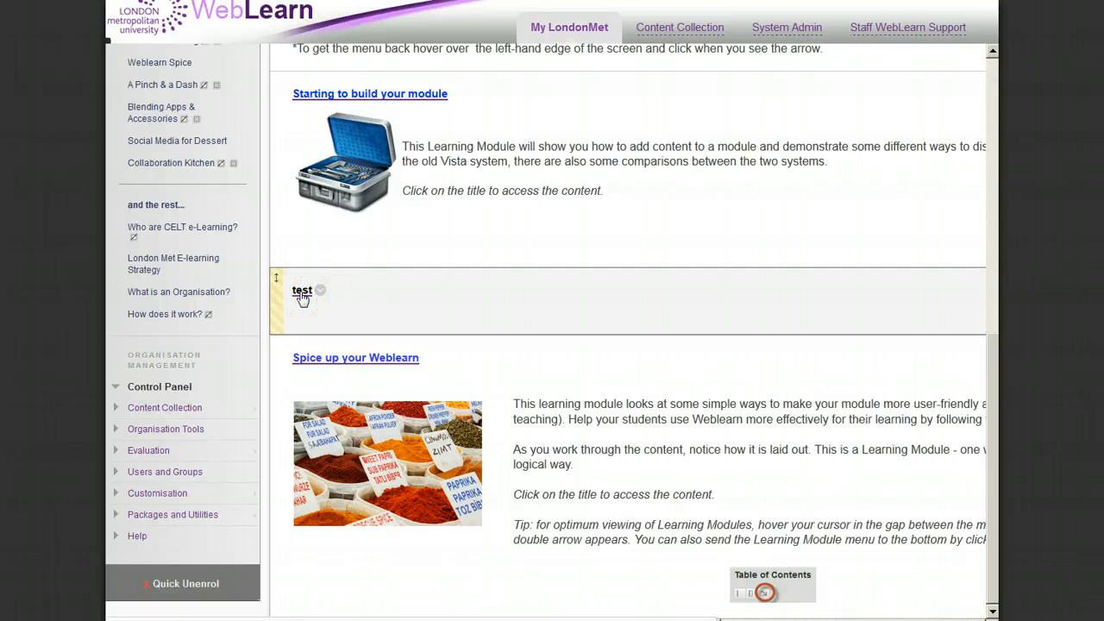
click(301, 295)
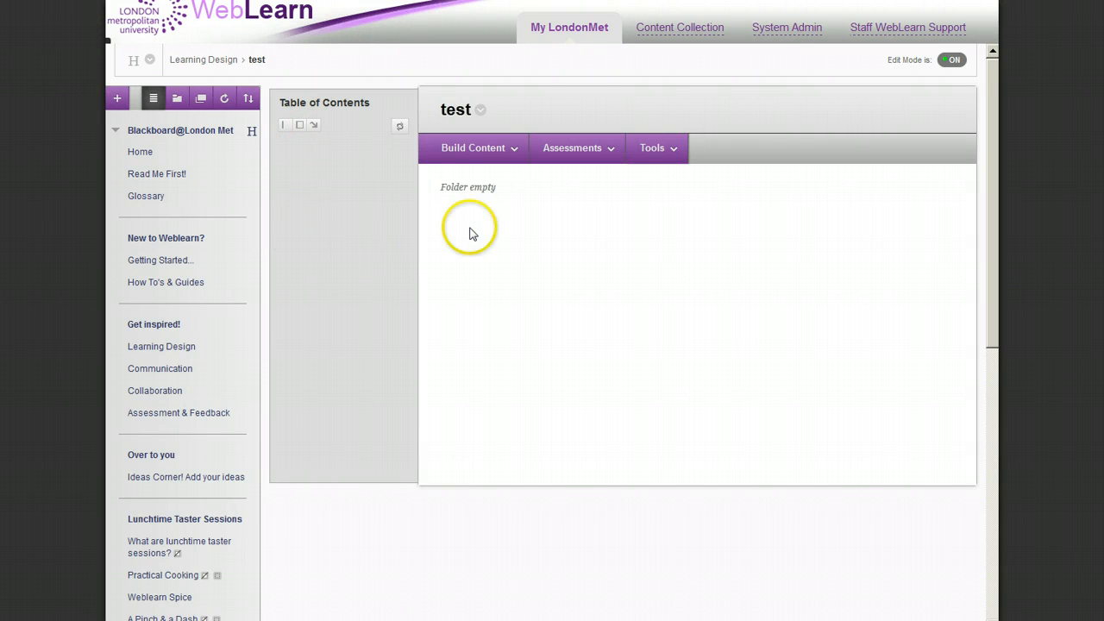
Examine which content types, assessments and tools can be added inside the empty "test" learning module.
click(461, 150)
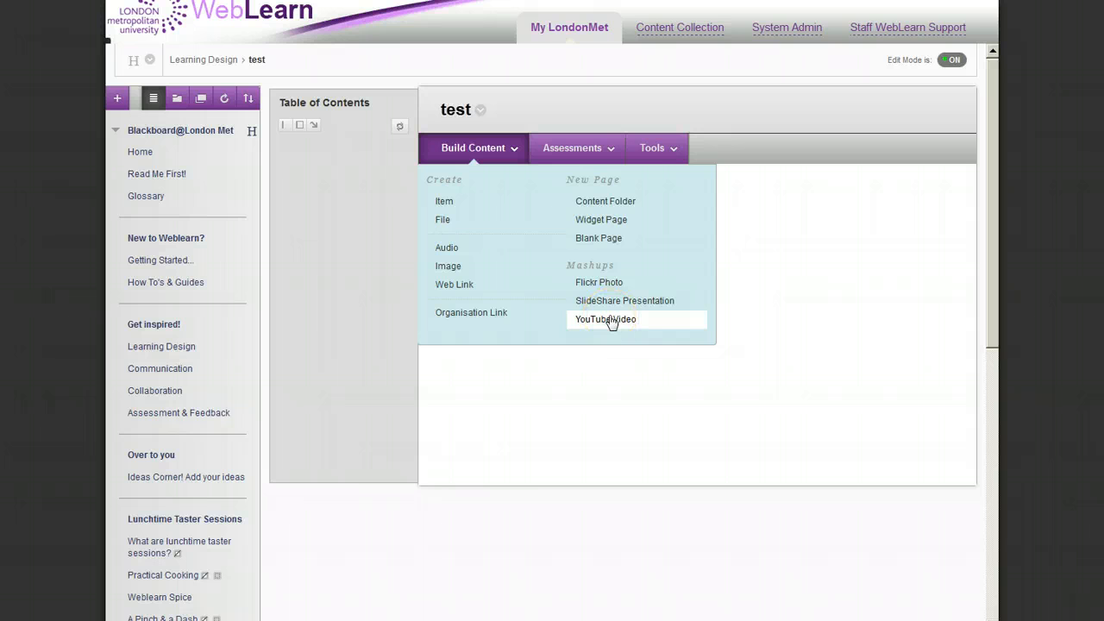
click(589, 151)
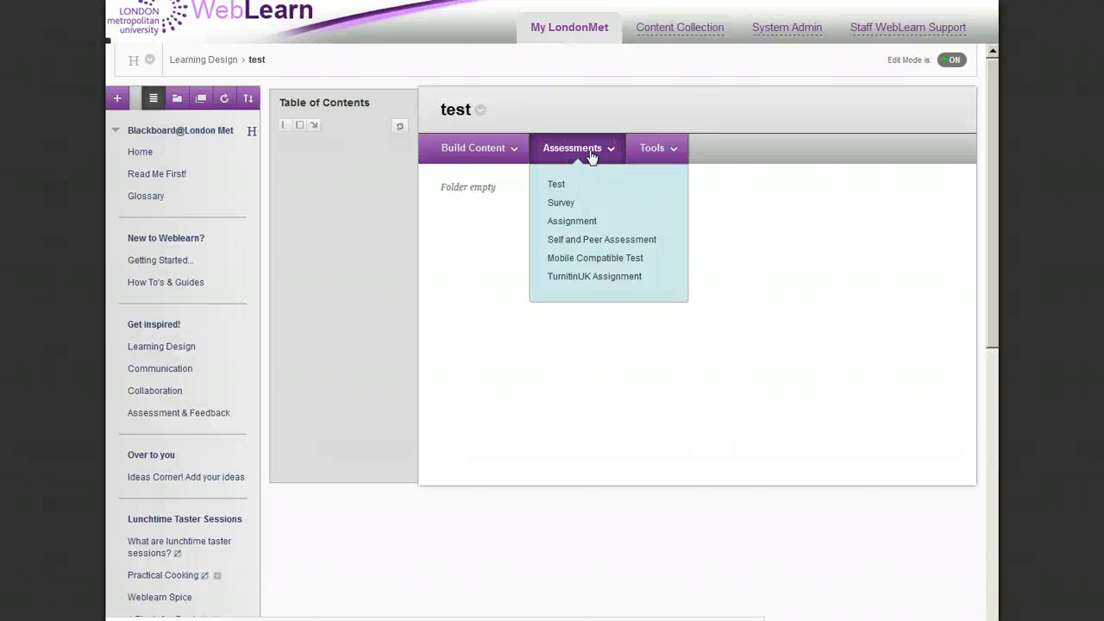
click(579, 210)
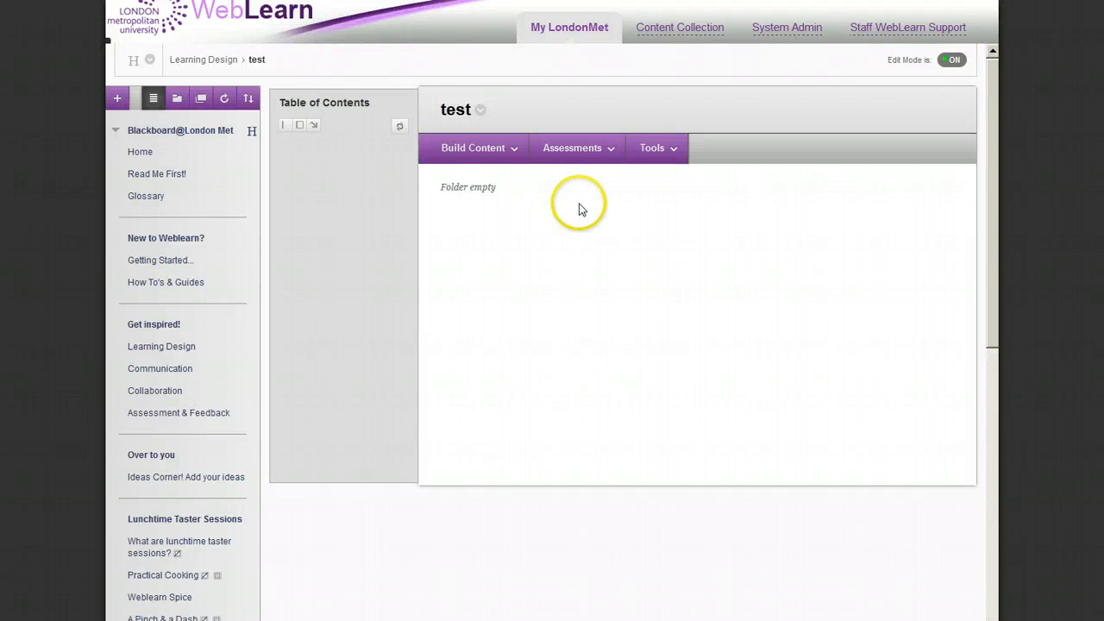
click(672, 151)
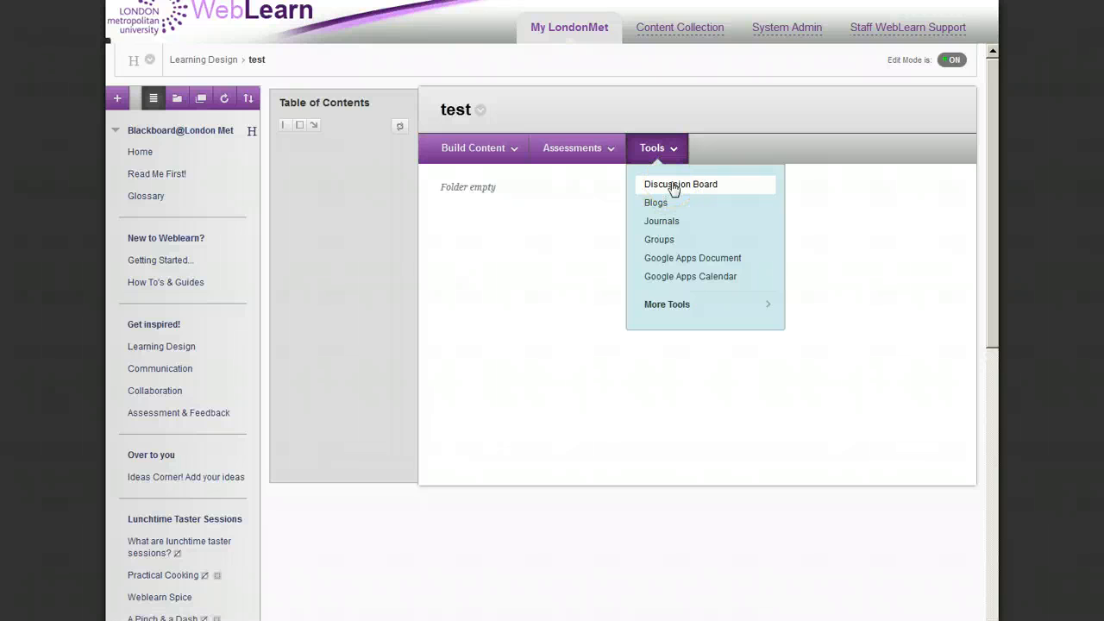
click(574, 285)
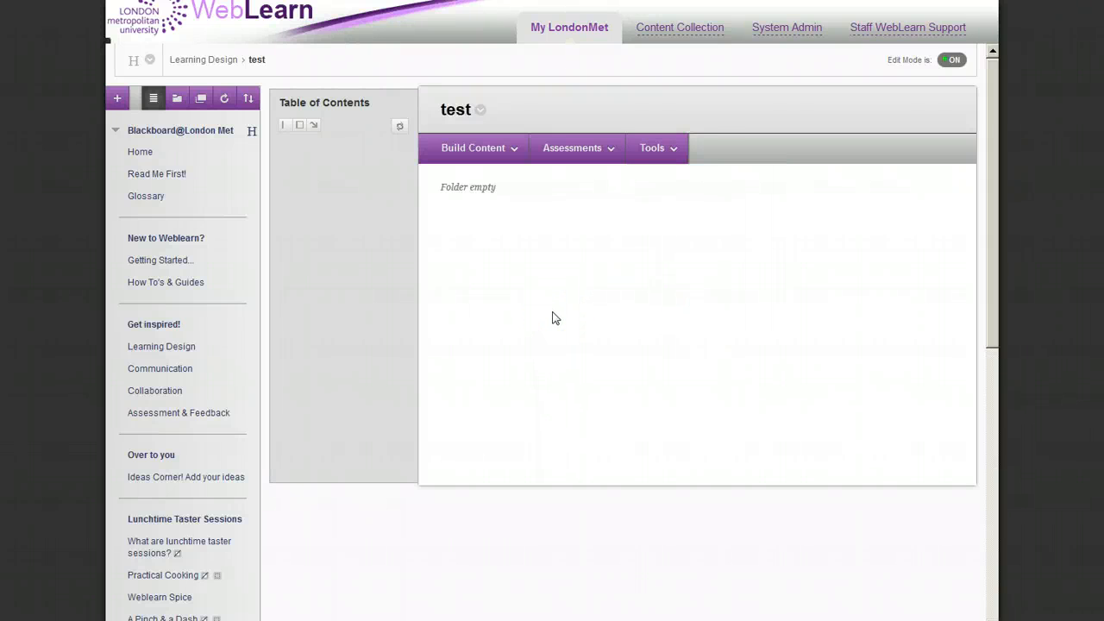